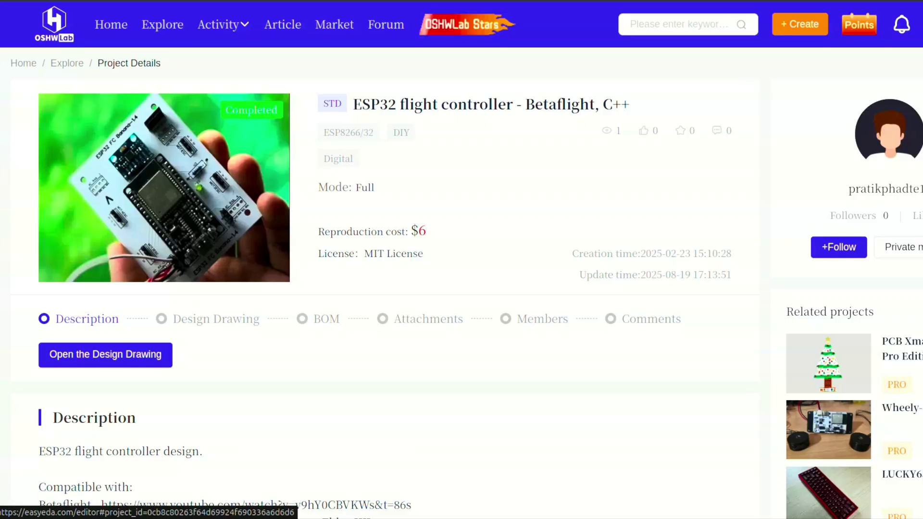
# Read the ESP32 flight controller project's description and highlight the Betaflight compatibility video link.
pyautogui.scroll(-3, 105, 355)
pyautogui.scroll(-3, 105, 355)
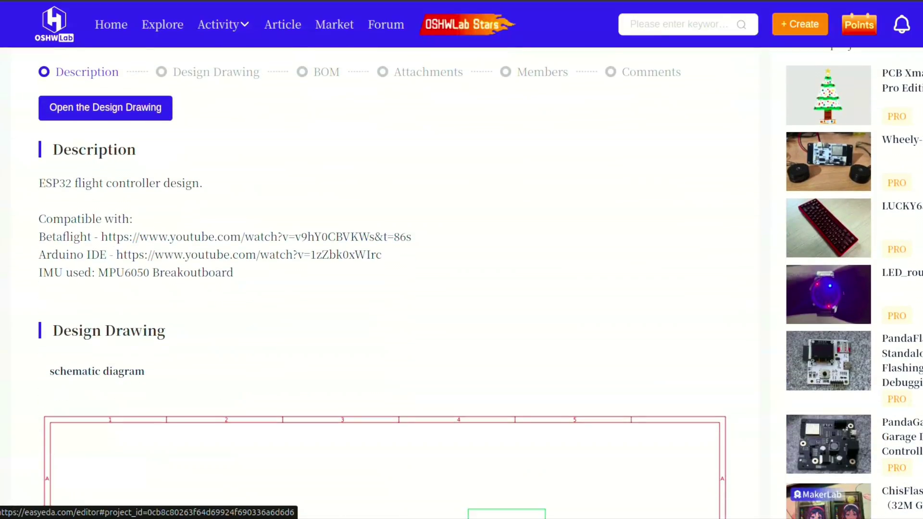
pyautogui.moveTo(100, 236); pyautogui.dragTo(411, 236)
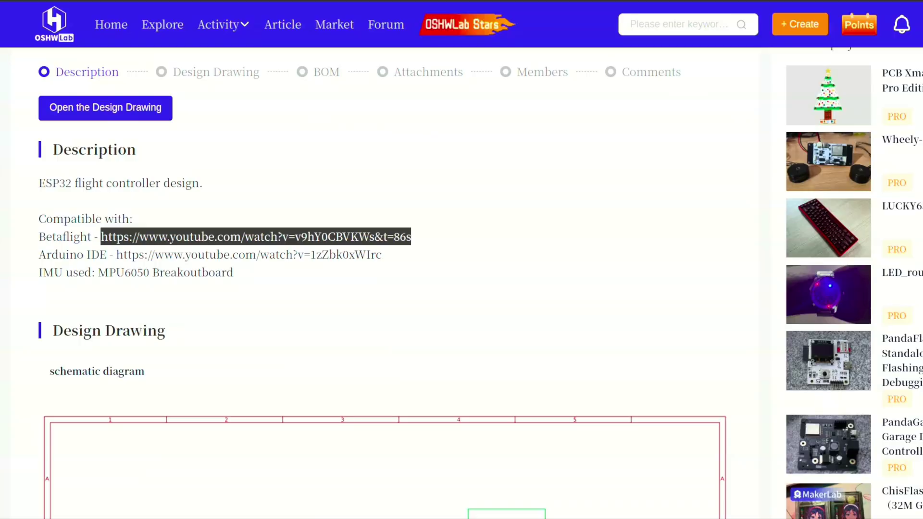
pyautogui.scroll(-2, 480, 283)
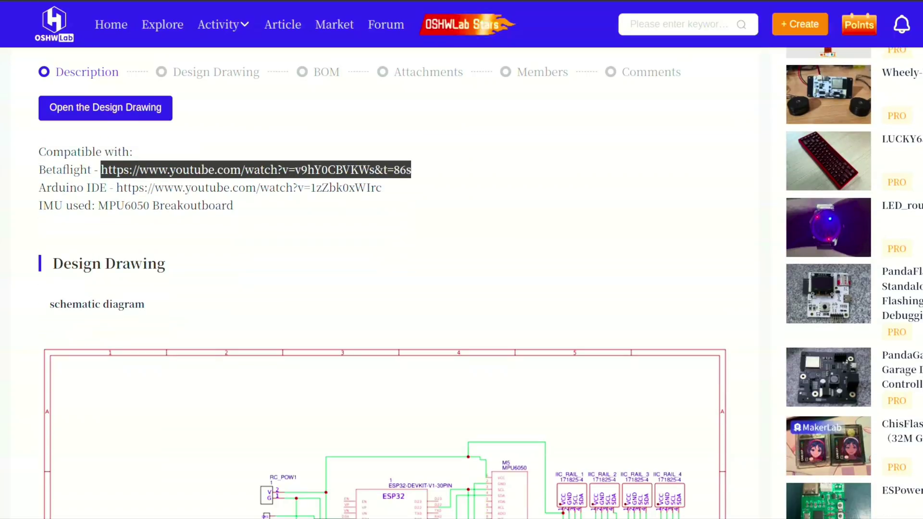
pyautogui.scroll(4, 384, 283)
# Examine the project's schematic diagram, PCB layout, BOM and attachments further down the project page.
pyautogui.scroll(-10, 385, 283)
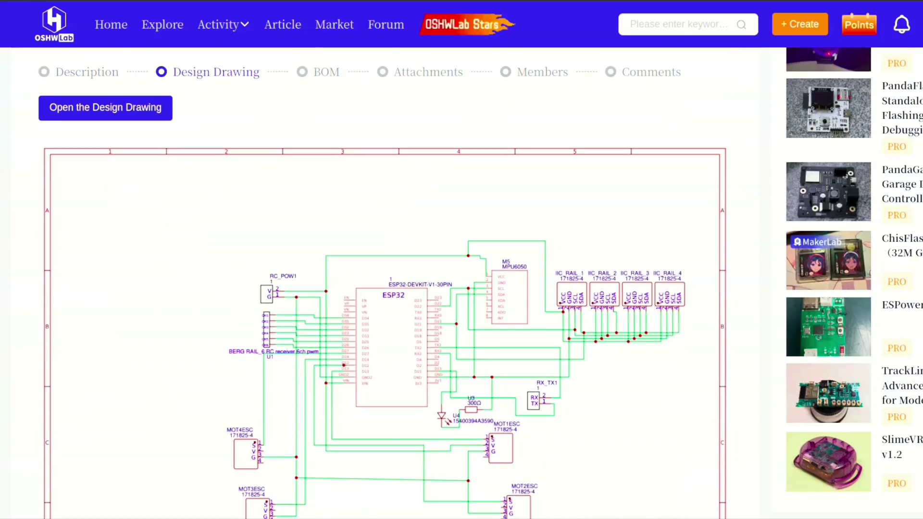
pyautogui.scroll(-12, 385, 283)
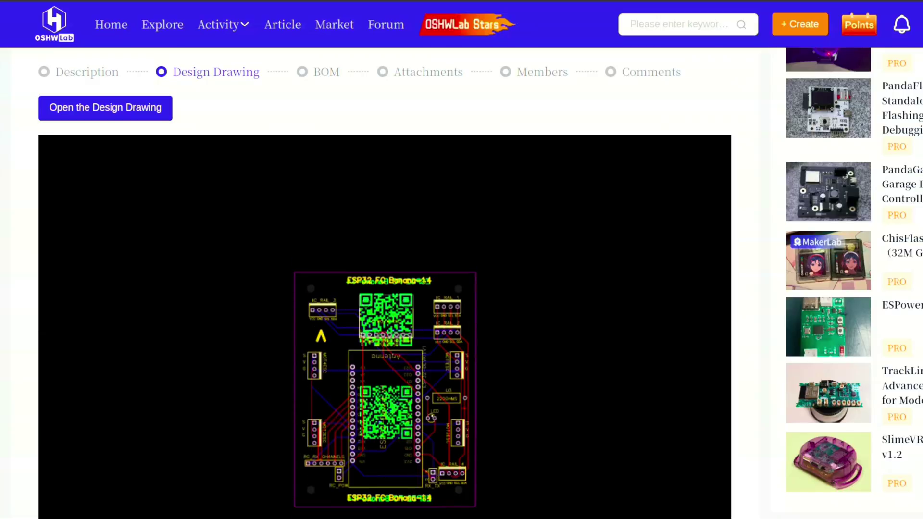
pyautogui.scroll(2, 384, 282)
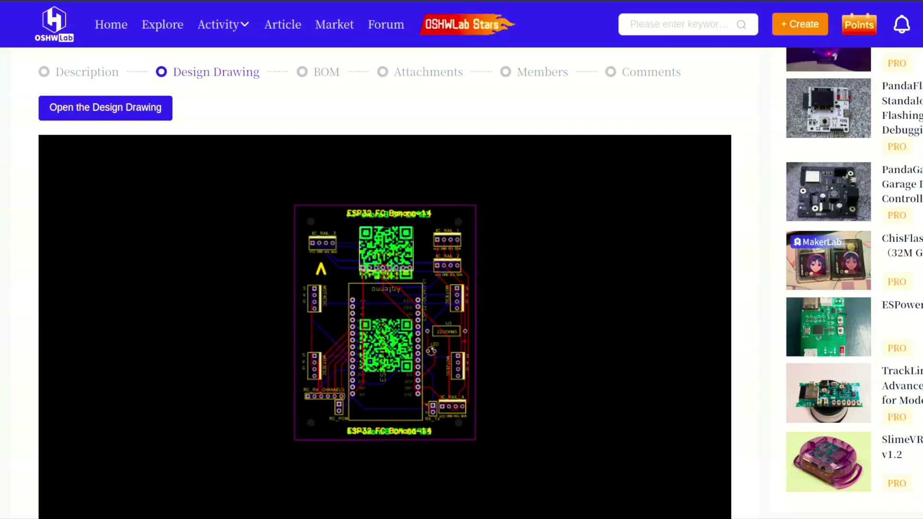
pyautogui.scroll(-15, 385, 283)
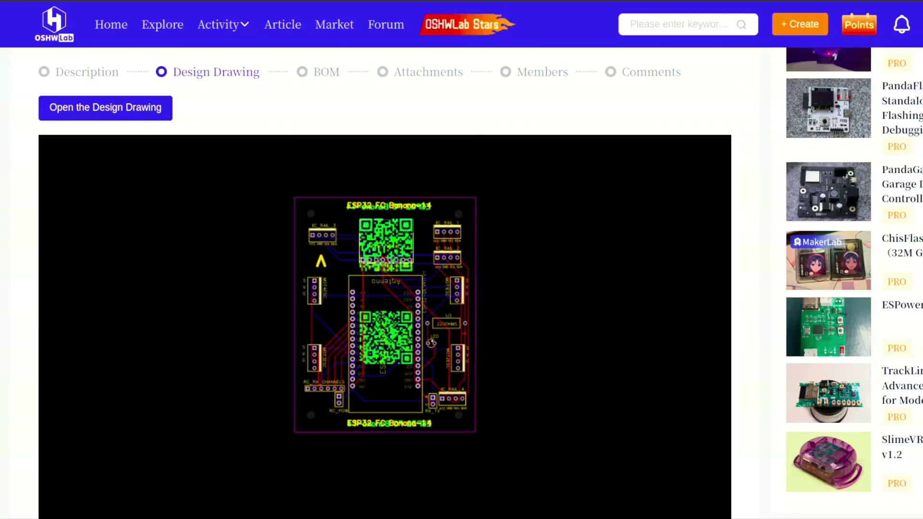
pyautogui.scroll(-2, 384, 283)
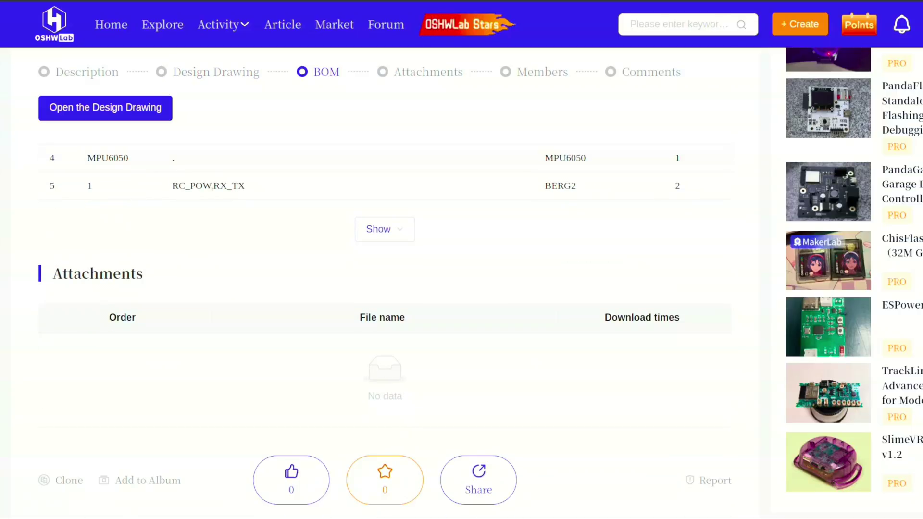
pyautogui.scroll(10, 384, 283)
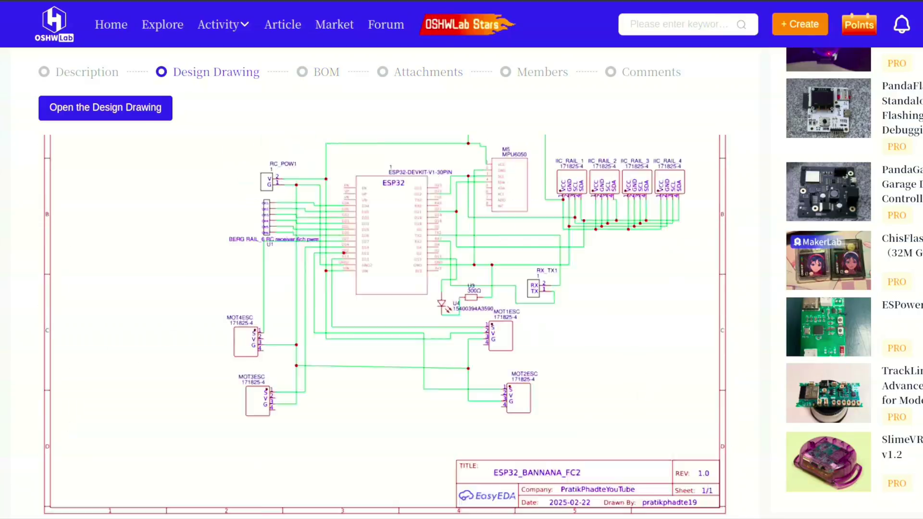
pyautogui.scroll(4, 385, 282)
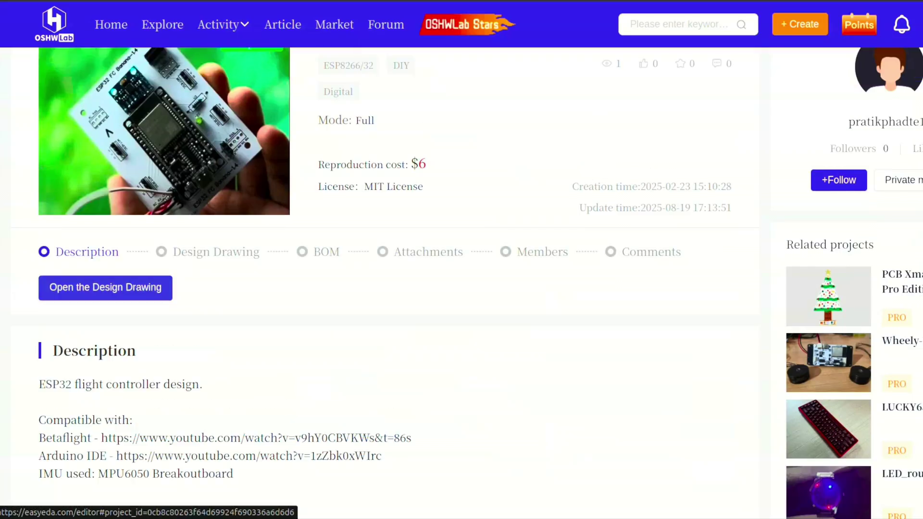
# Open the project's design drawing in the EasyEDA editor and nudge the MPU6050 symbol slightly upward in the schematic.
pyautogui.click(105, 288)
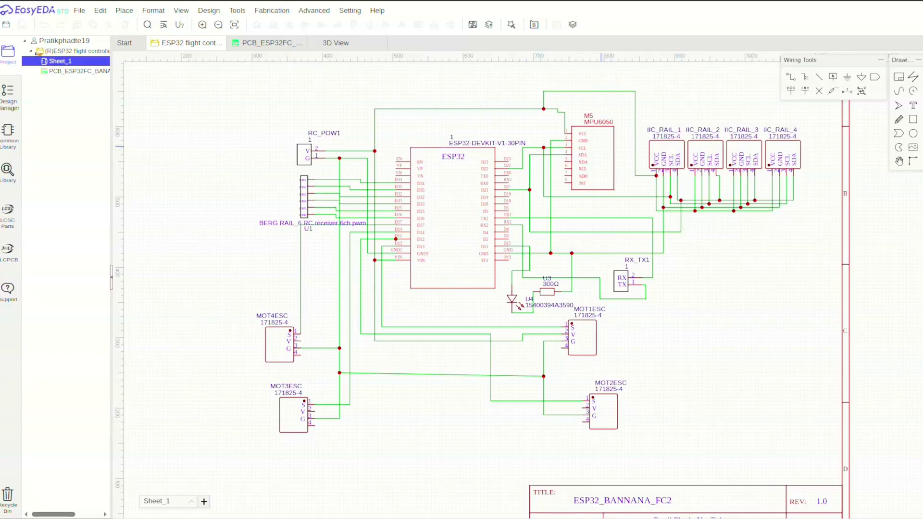
pyautogui.moveTo(601, 146); pyautogui.dragTo(600, 139)
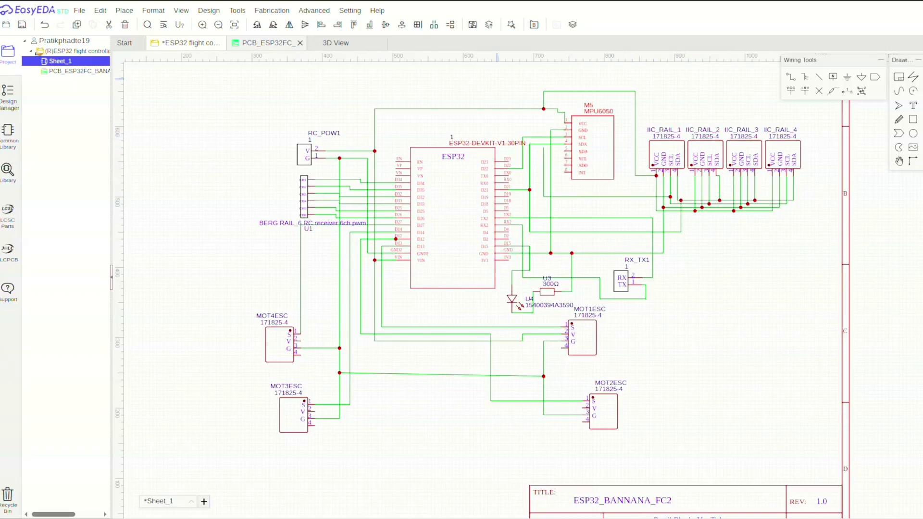
# Display the flight controller's PCB layout and its 3D view for inspection.
pyautogui.click(263, 43)
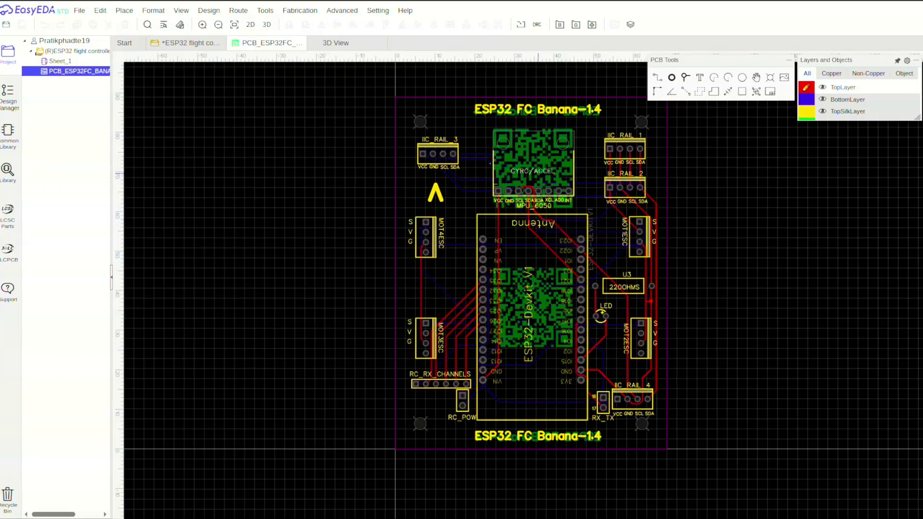
pyautogui.click(336, 43)
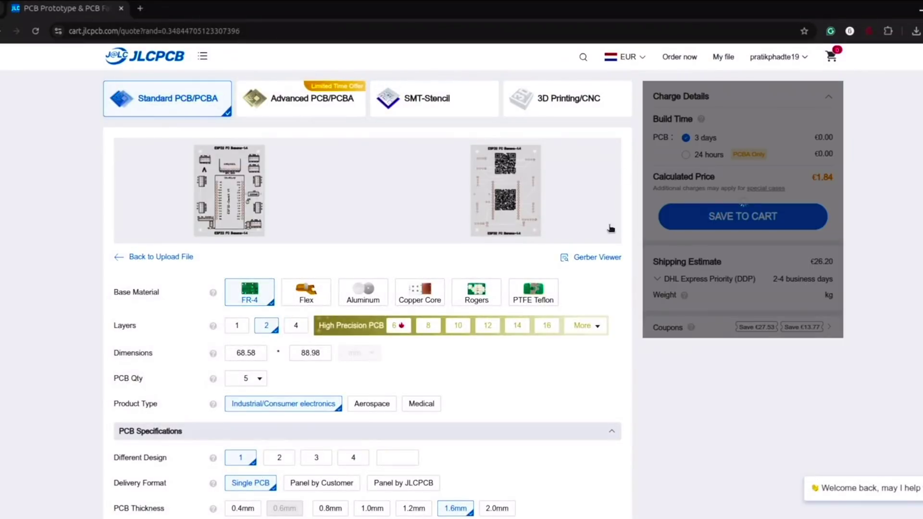
# In the JLCPCB order form, try the Blue PCB color on the board preview and restore White.
pyautogui.scroll(-3, 462, 328)
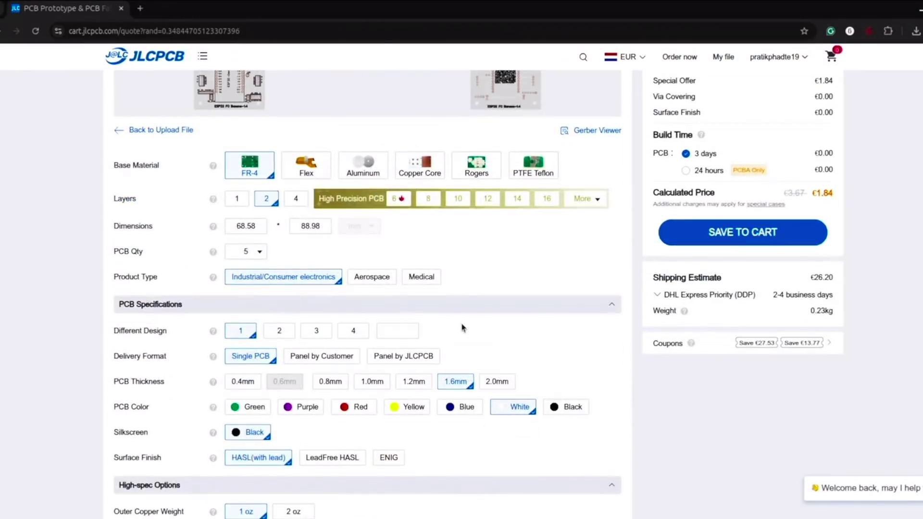
pyautogui.scroll(-3, 448, 411)
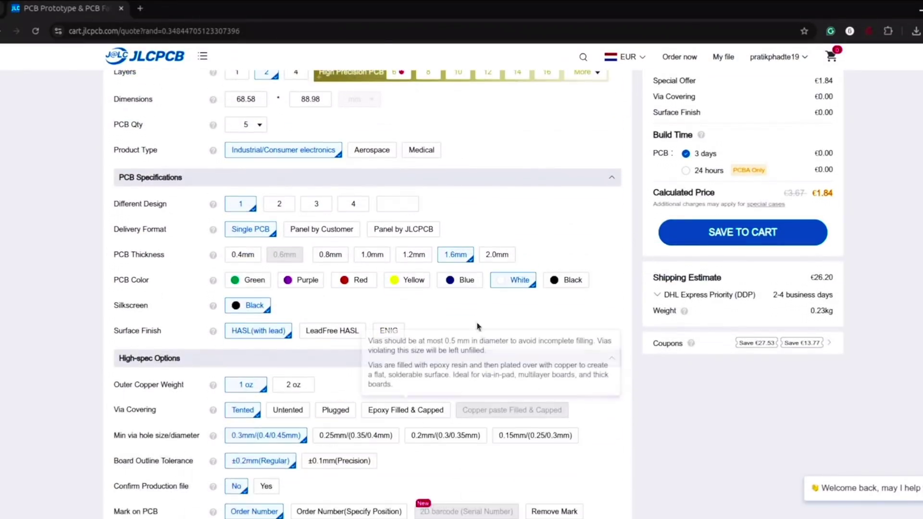
pyautogui.click(481, 286)
pyautogui.scroll(6, 510, 289)
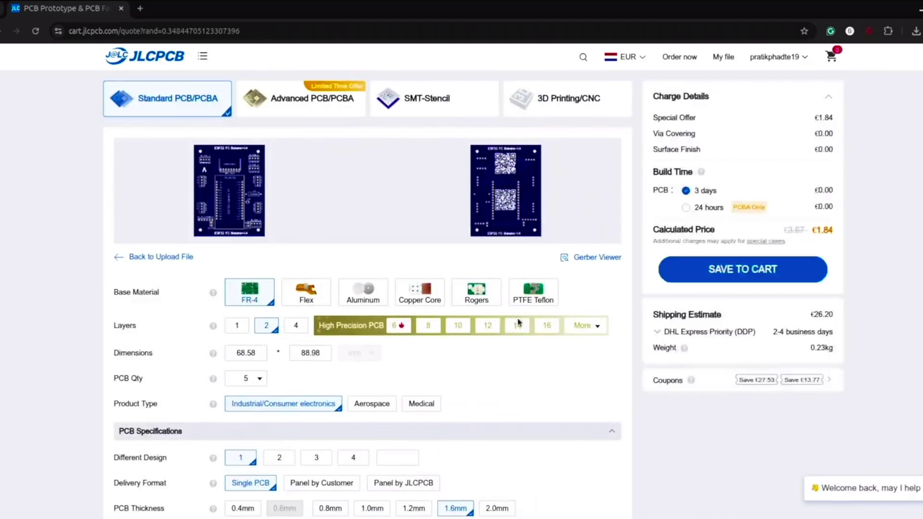
pyautogui.scroll(-6, 514, 339)
pyautogui.scroll(6, 538, 300)
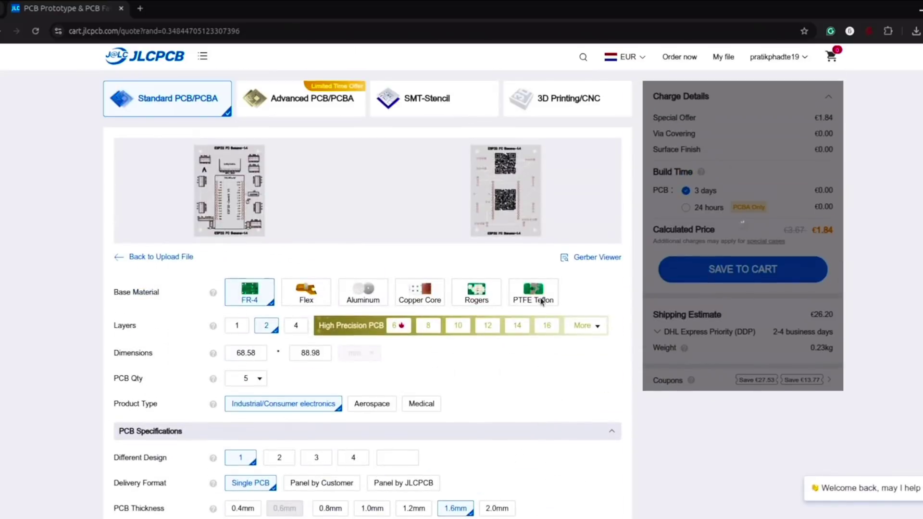
# Enable PCB Assembly below the board specifications, look through its options and disable it again.
pyautogui.scroll(-13, 536, 336)
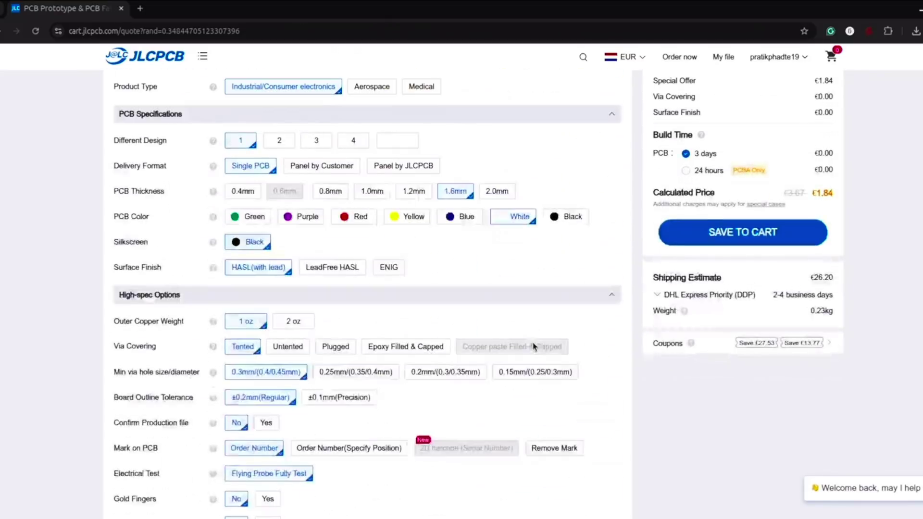
pyautogui.scroll(1, 294, 285)
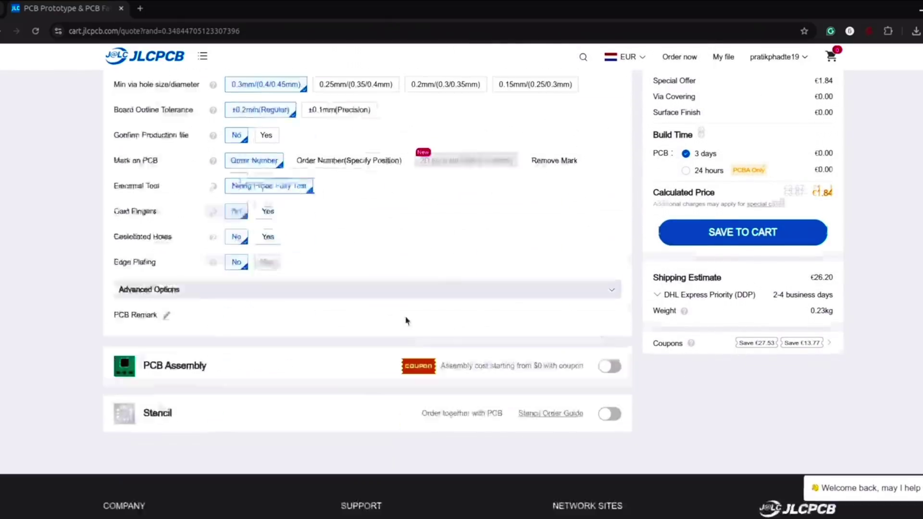
pyautogui.scroll(-3, 406, 319)
pyautogui.click(609, 258)
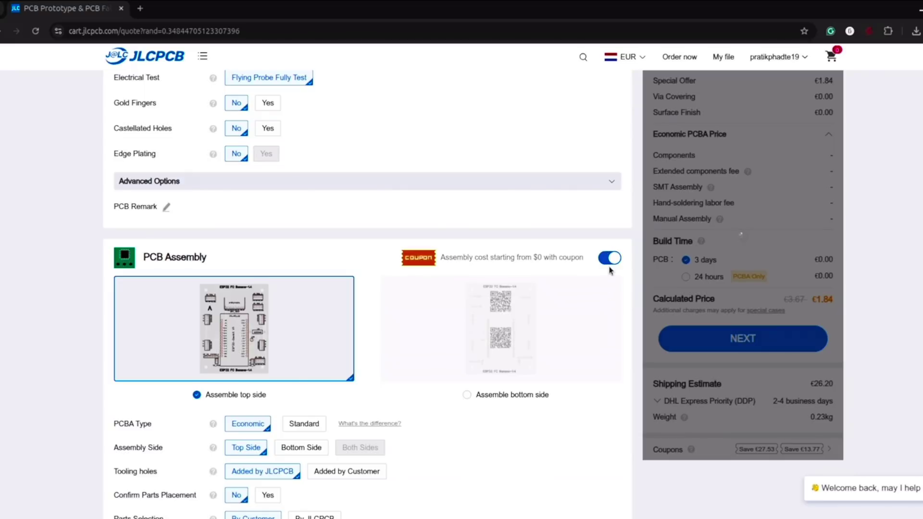
pyautogui.scroll(-3, 605, 274)
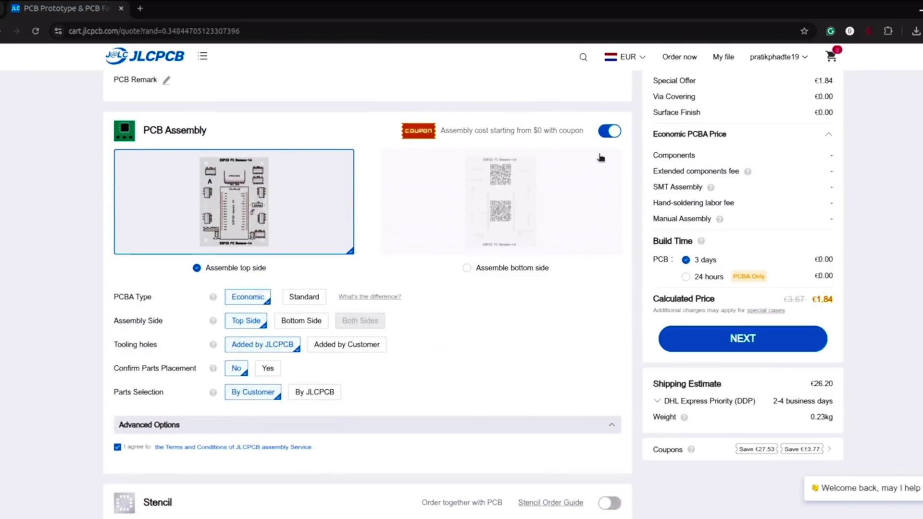
pyautogui.click(607, 131)
# Enable the Stencil option to view its settings and disable it again.
pyautogui.click(609, 308)
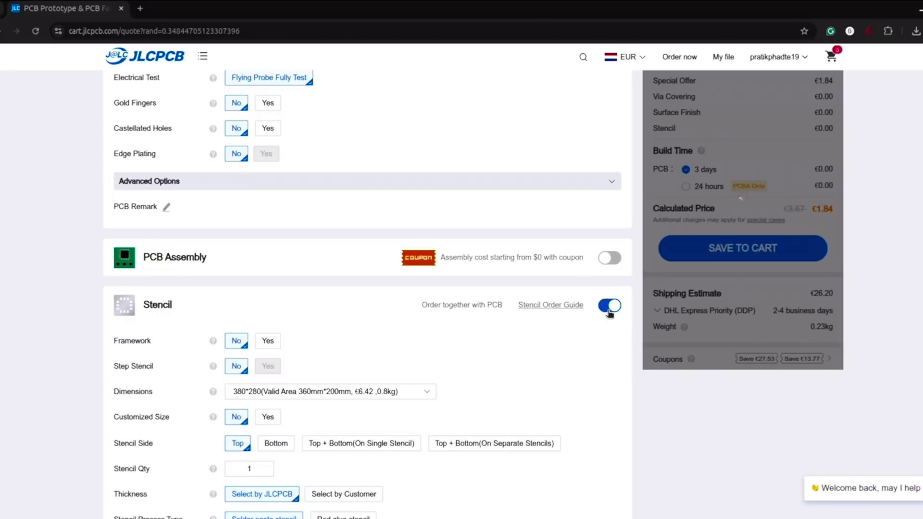
pyautogui.click(610, 306)
pyautogui.scroll(10, 604, 315)
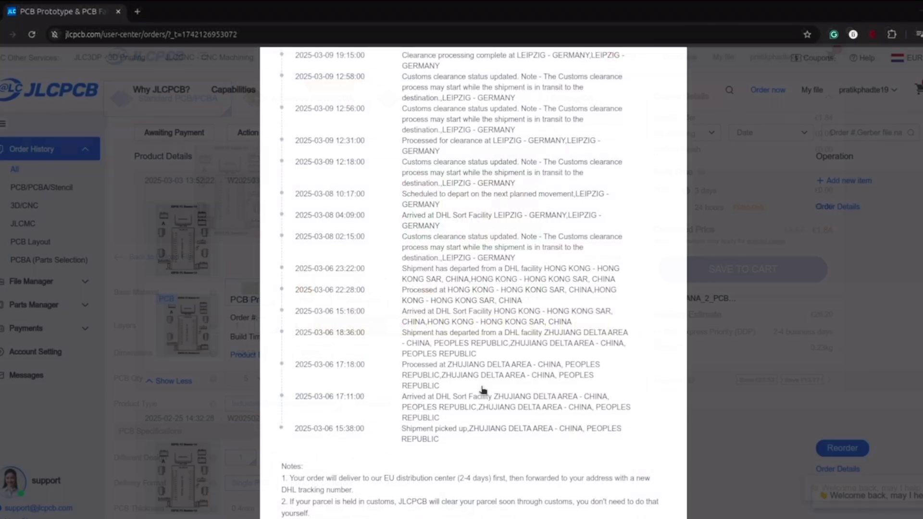
# Review the shipment tracking history of the placed board order, from pickup up to the latest entries.
pyautogui.scroll(4, 483, 389)
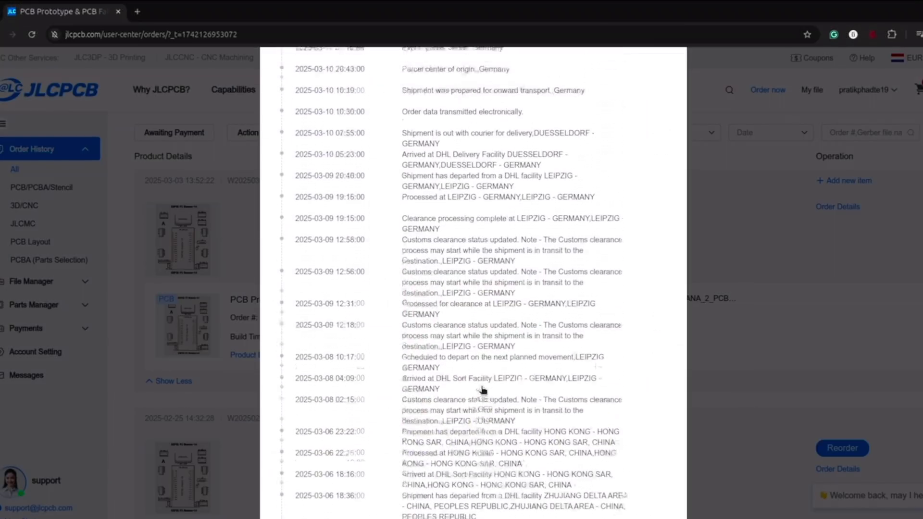
pyautogui.scroll(5, 483, 389)
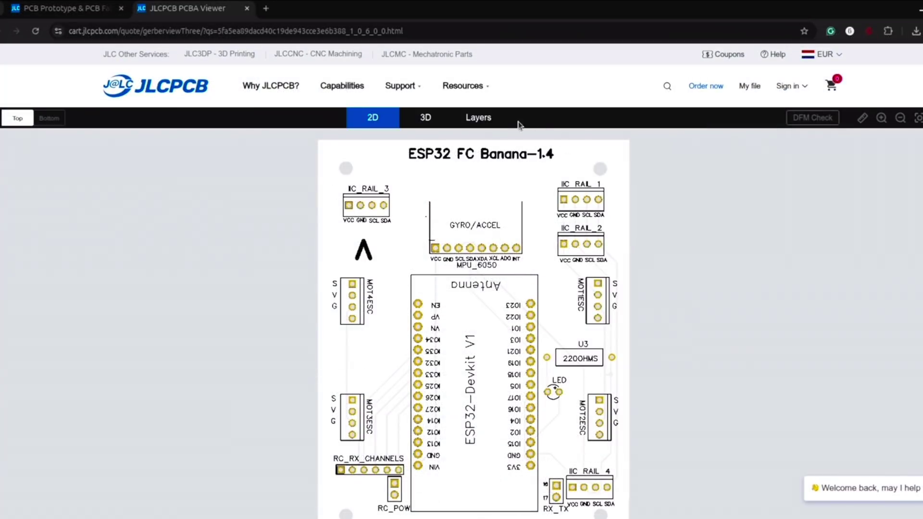
# Inspect the board's layers in the Gerber viewer and rotate its 3D model to see the bottom side.
pyautogui.click(482, 121)
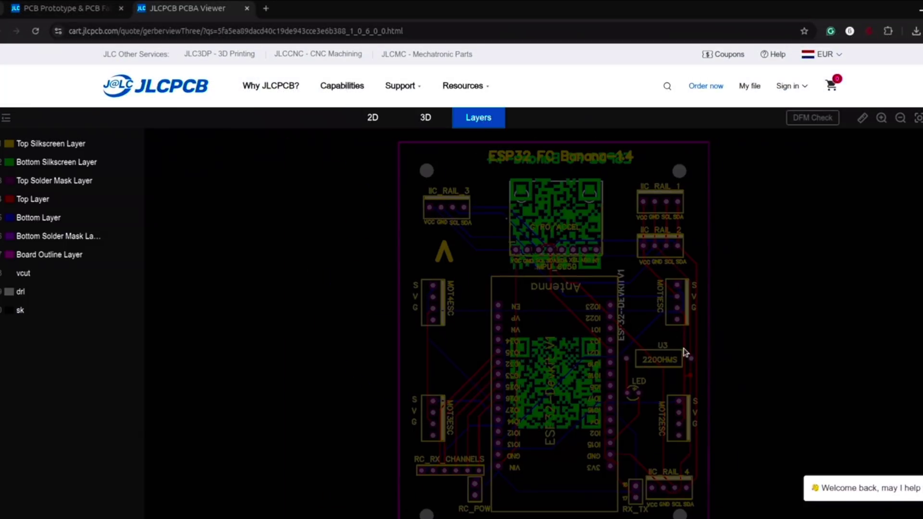
pyautogui.click(427, 124)
pyautogui.moveTo(673, 307); pyautogui.dragTo(312, 360)
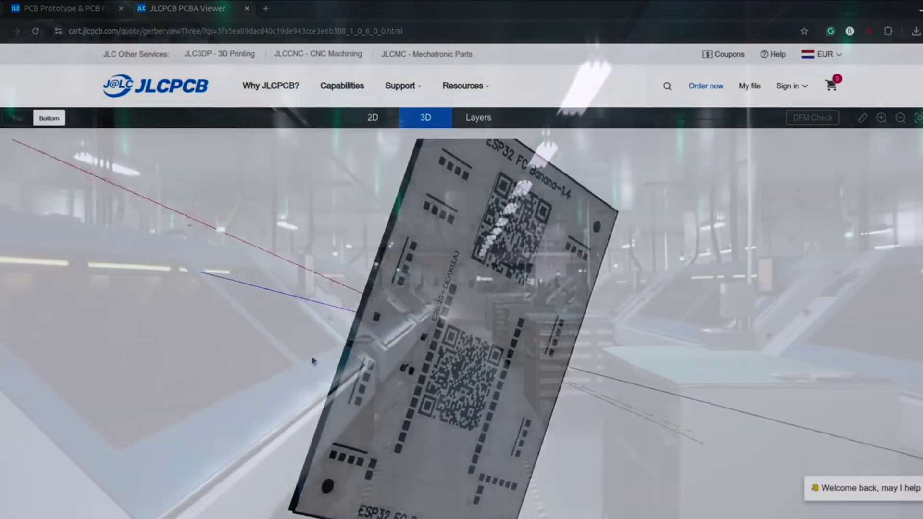